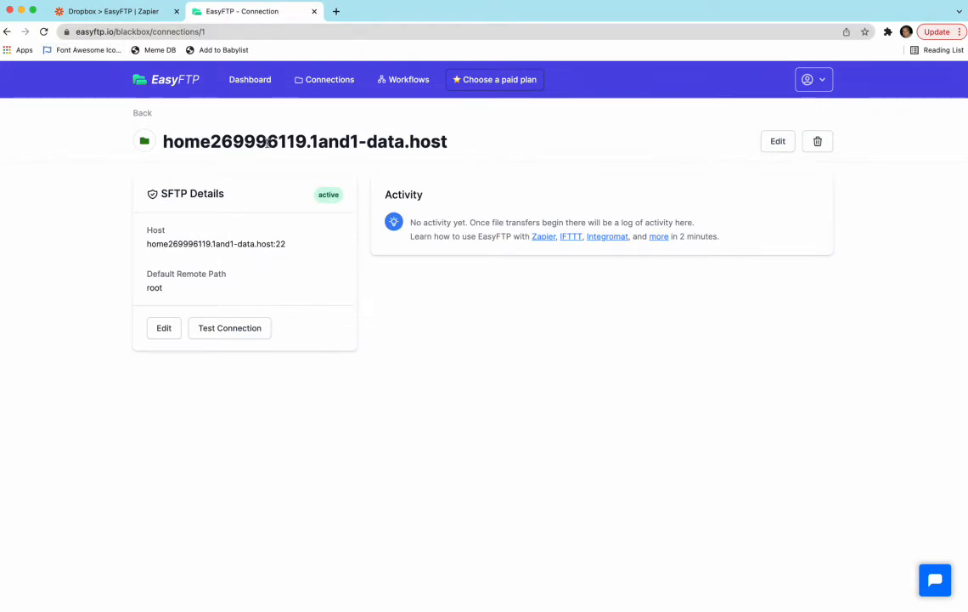
Run a connection test on the SFTP server's details
{"action": "left_click", "coordinate": [217, 329]}
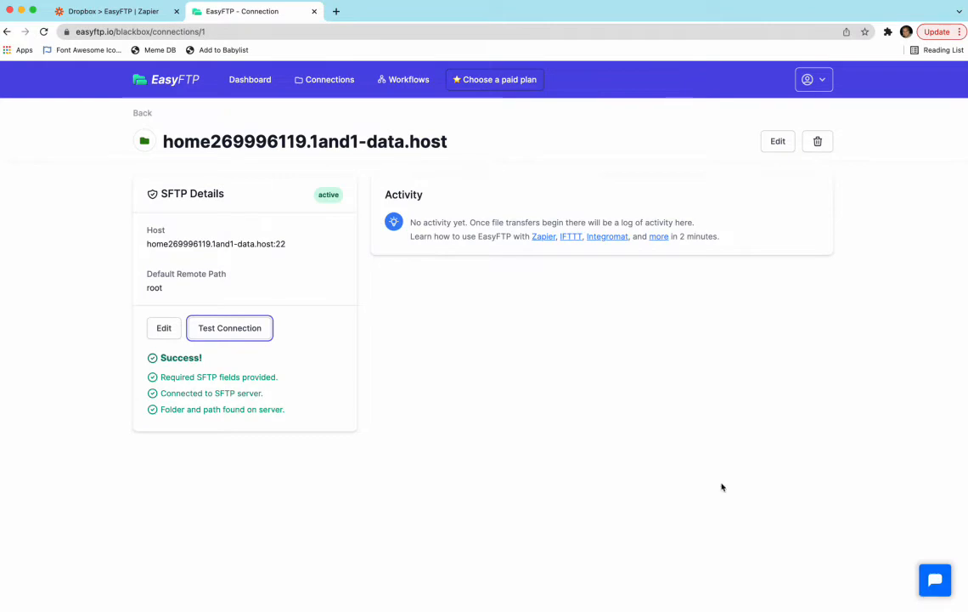
{"action": "left_click", "coordinate": [517, 382]}
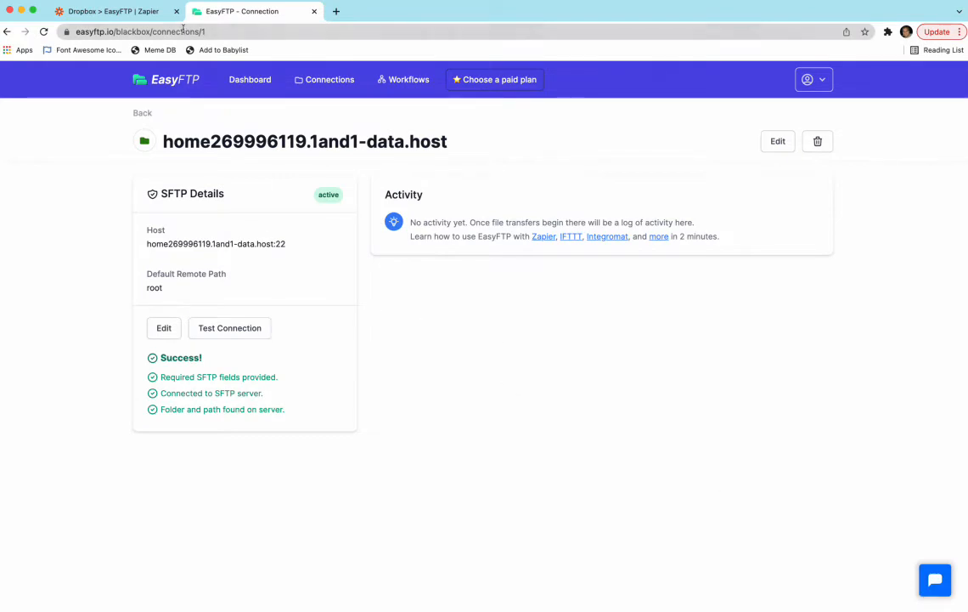
Switch to the Dropbox > EasyFTP Zap in Zapier and examine the Dropbox trigger's folder setup and its test file data
{"action": "left_click", "coordinate": [135, 15]}
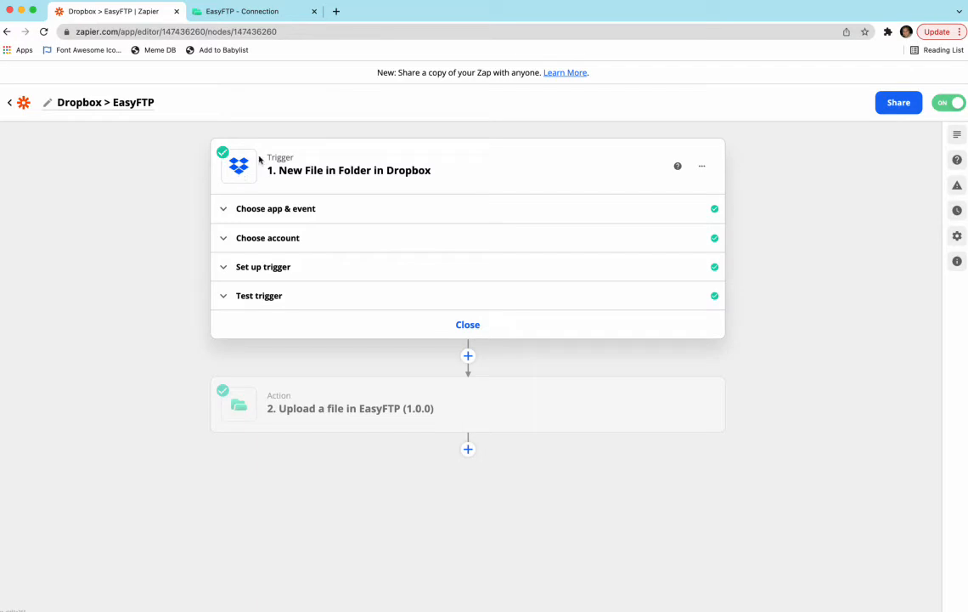
{"action": "left_click", "coordinate": [243, 269]}
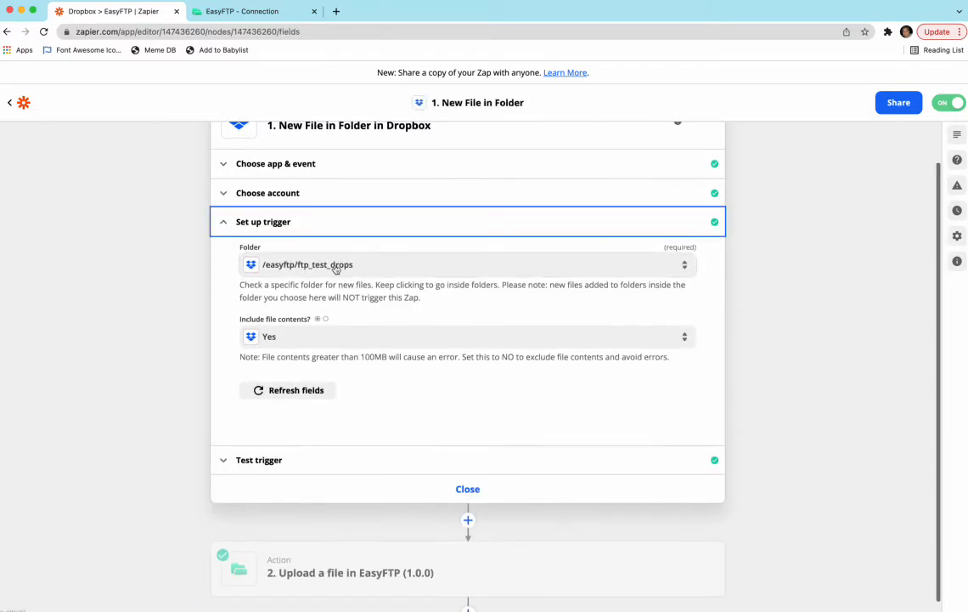
{"action": "left_click", "coordinate": [307, 447]}
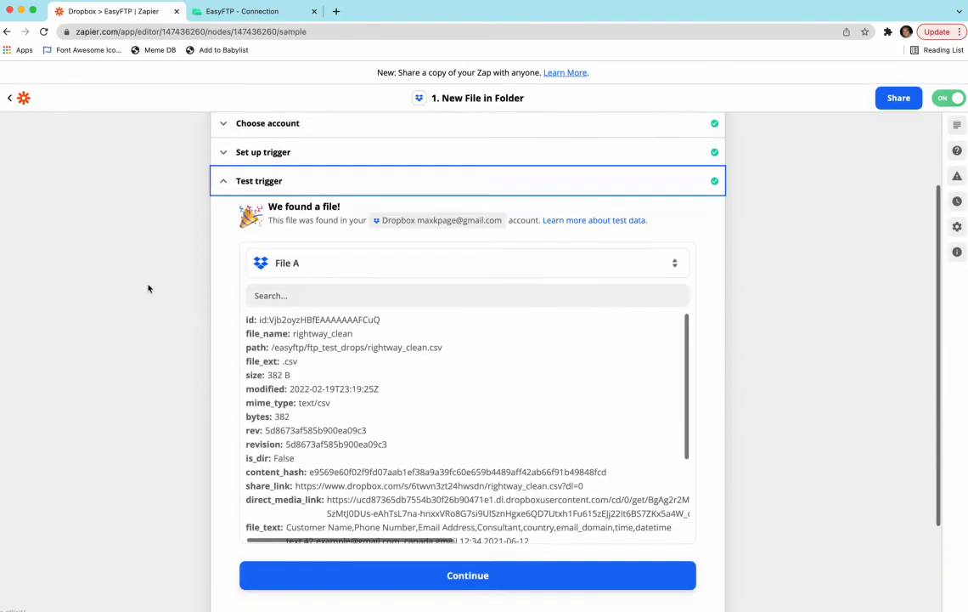
{"action": "scroll", "coordinate": [475, 388], "scroll_direction": "down", "scroll_amount": 5}
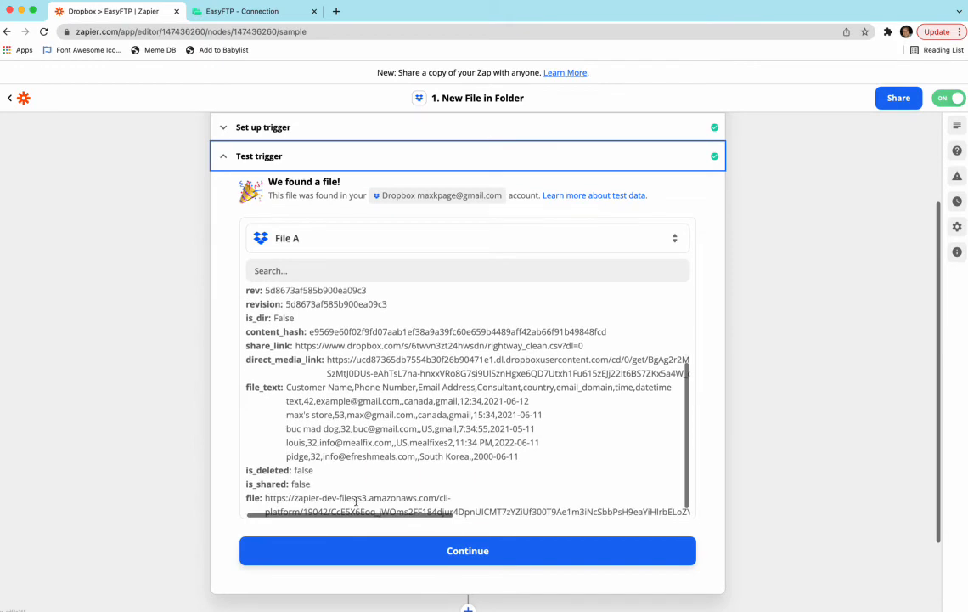
{"action": "scroll", "coordinate": [179, 435], "scroll_direction": "up", "scroll_amount": 1}
{"action": "scroll", "coordinate": [340, 442], "scroll_direction": "up", "scroll_amount": 2}
{"action": "scroll", "coordinate": [335, 433], "scroll_direction": "down", "scroll_amount": 2}
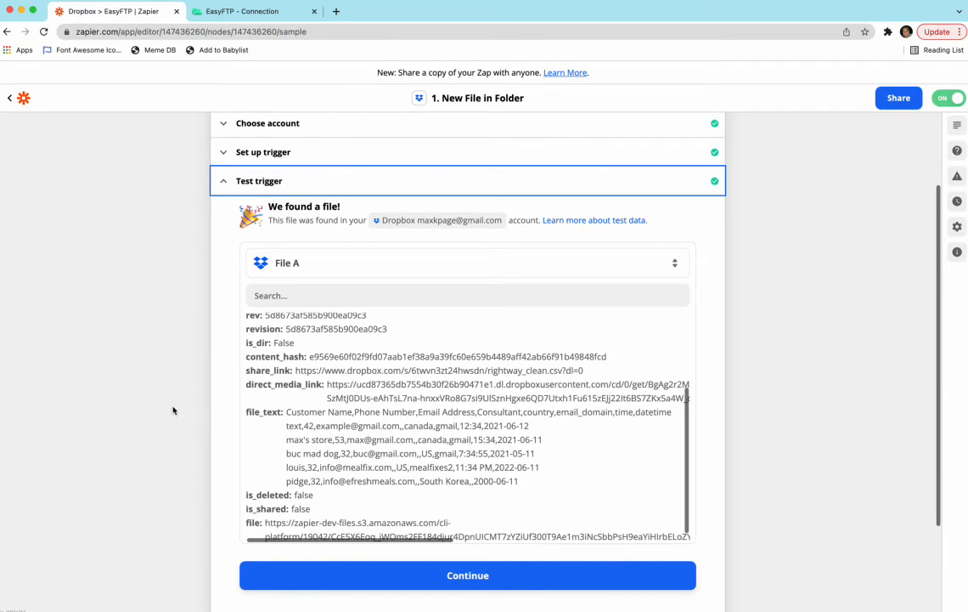
{"action": "left_click", "coordinate": [223, 182]}
Examine the setup of the EasyFTP upload action, including the server connection and the Dropbox data offered for the File field
{"action": "left_click", "coordinate": [353, 405]}
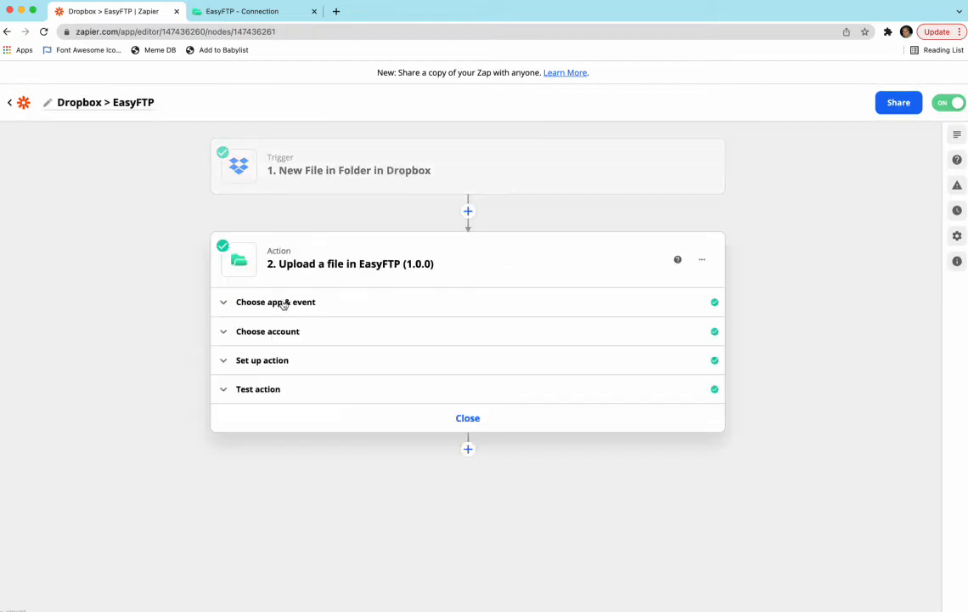
{"action": "left_click", "coordinate": [278, 361]}
{"action": "scroll", "coordinate": [278, 362], "scroll_direction": "down", "scroll_amount": 1}
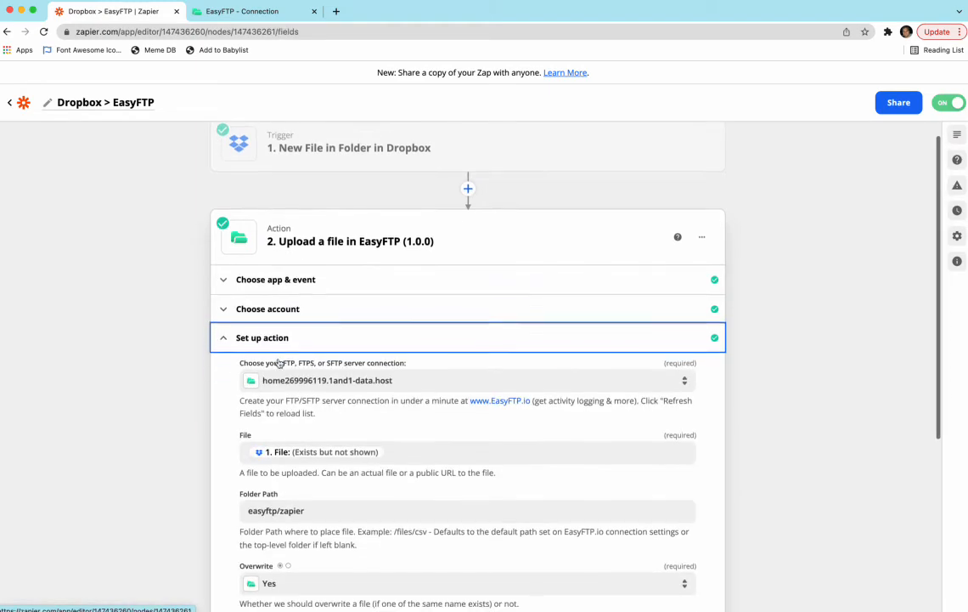
{"action": "scroll", "coordinate": [209, 367], "scroll_direction": "down", "scroll_amount": 5}
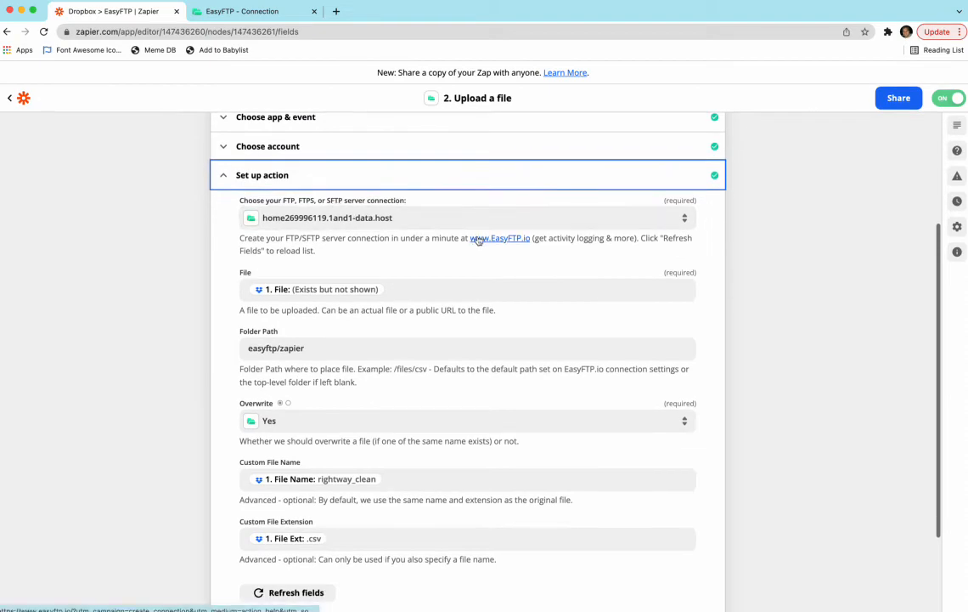
{"action": "scroll", "coordinate": [238, 400], "scroll_direction": "down", "scroll_amount": 1}
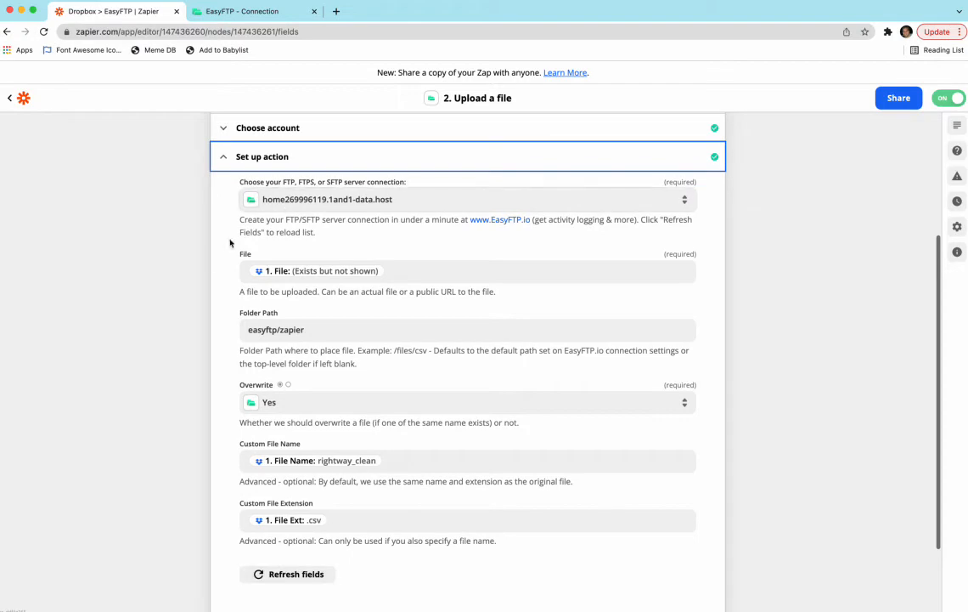
{"action": "left_click", "coordinate": [386, 270]}
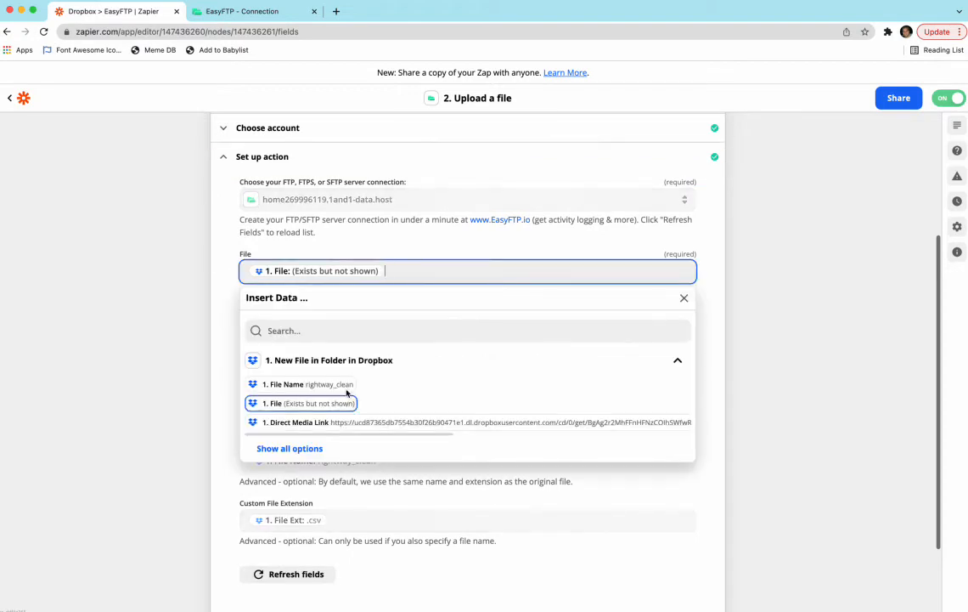
{"action": "scroll", "coordinate": [395, 393], "scroll_direction": "down", "scroll_amount": 1}
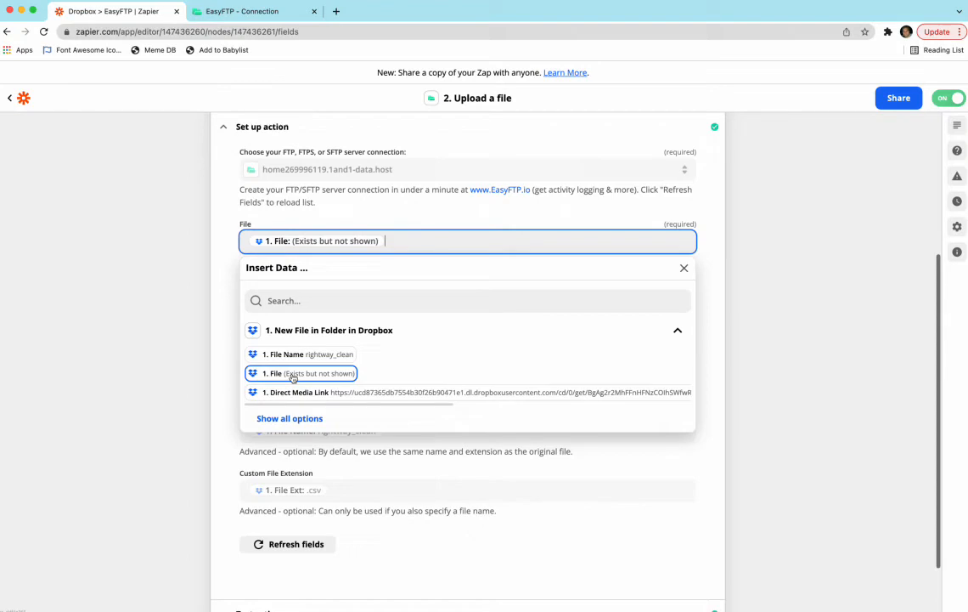
{"action": "left_click", "coordinate": [179, 338]}
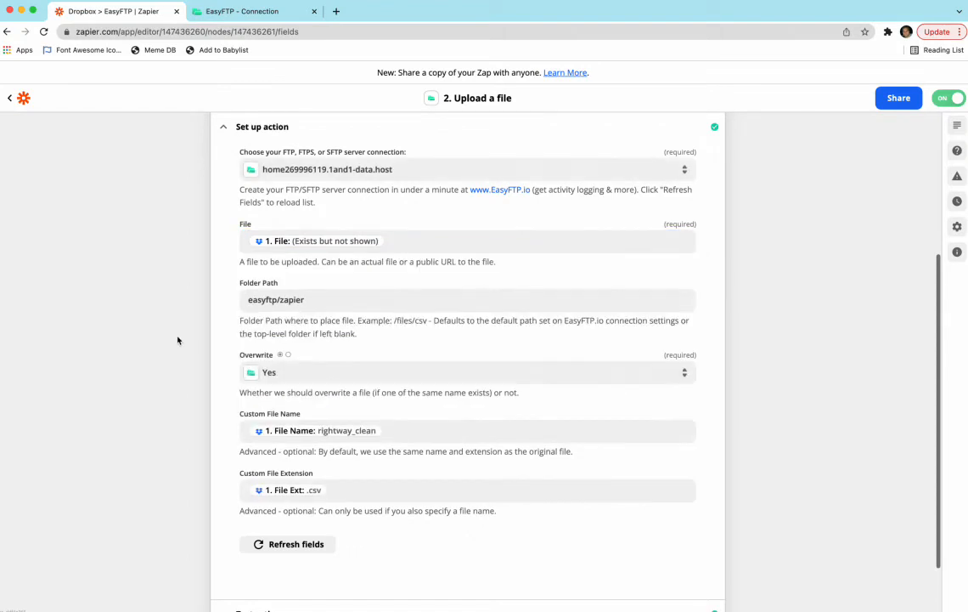
{"action": "scroll", "coordinate": [179, 340], "scroll_direction": "up", "scroll_amount": 2}
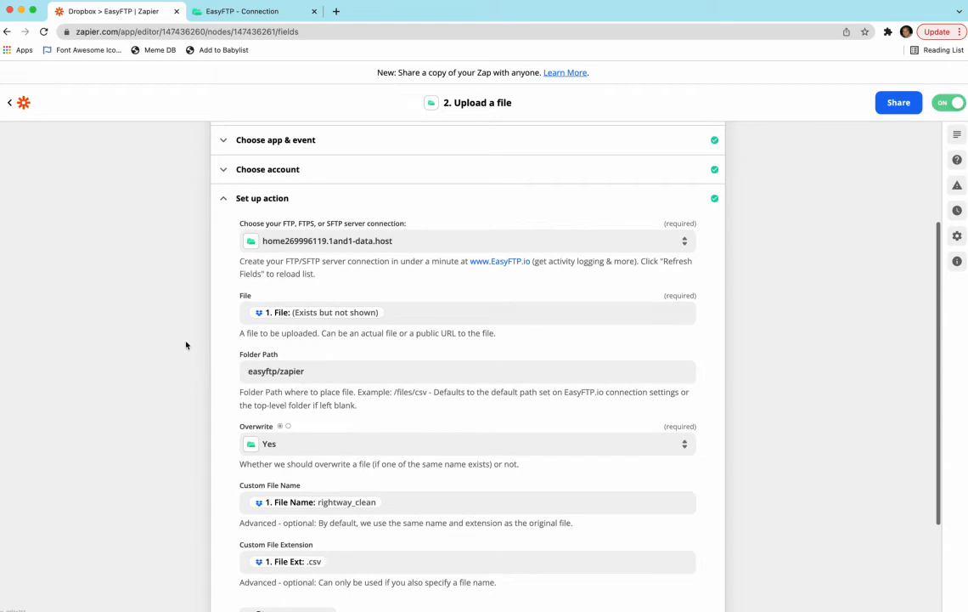
Enter easyftp/zapier as the folder path of the EasyFTP upload action
{"action": "left_click", "coordinate": [336, 376]}
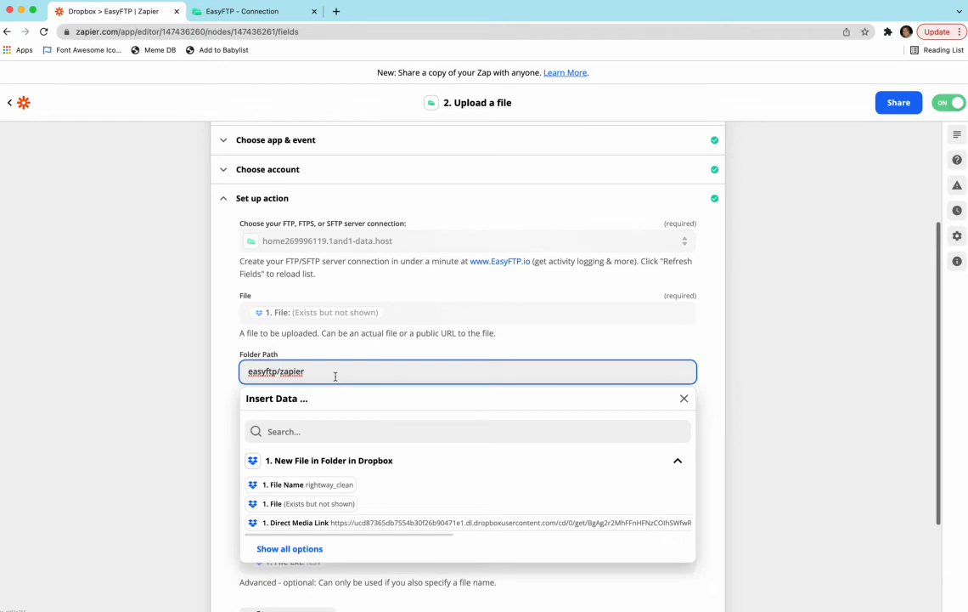
{"action": "left_click_drag", "start_coordinate": [331, 373], "coordinate": [230, 372]}
{"action": "type", "text": "easyftp/zapier"}
{"action": "left_click", "coordinate": [144, 390]}
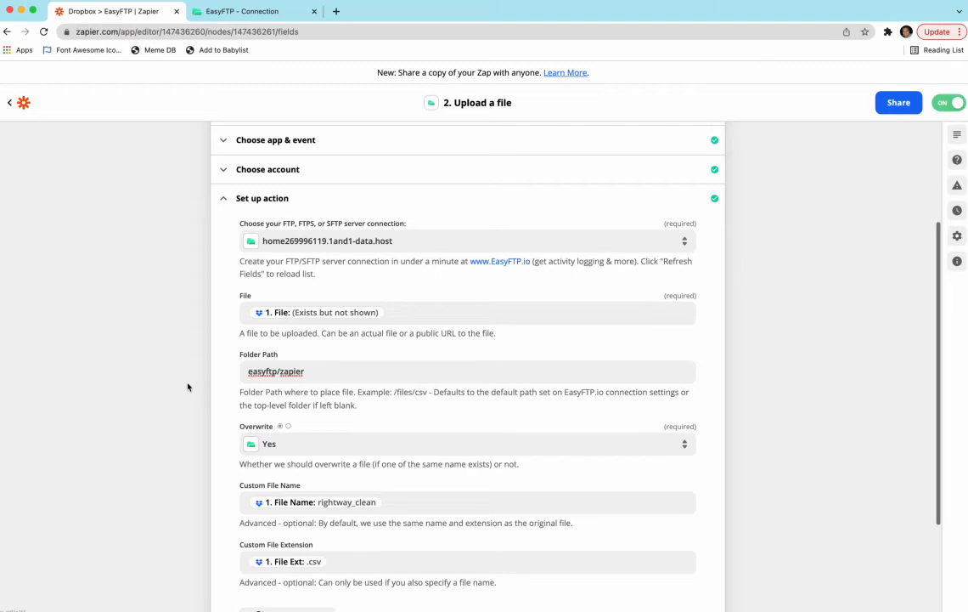
Examine the Dropbox data offered for the custom file name and custom file extension, including the full list of options
{"action": "scroll", "coordinate": [179, 386], "scroll_direction": "down", "scroll_amount": 2}
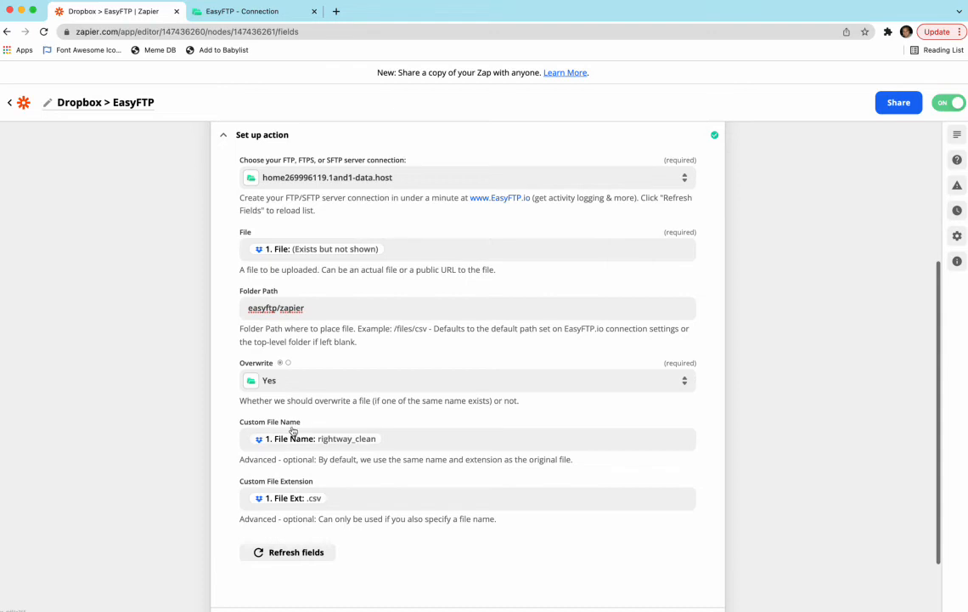
{"action": "left_click", "coordinate": [392, 439]}
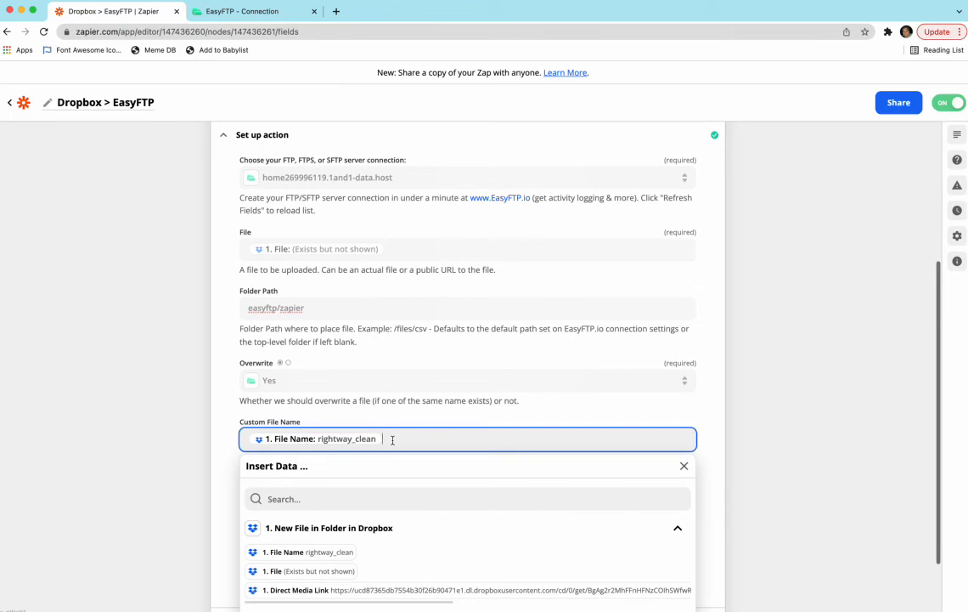
{"action": "scroll", "coordinate": [420, 575], "scroll_direction": "down", "scroll_amount": 1}
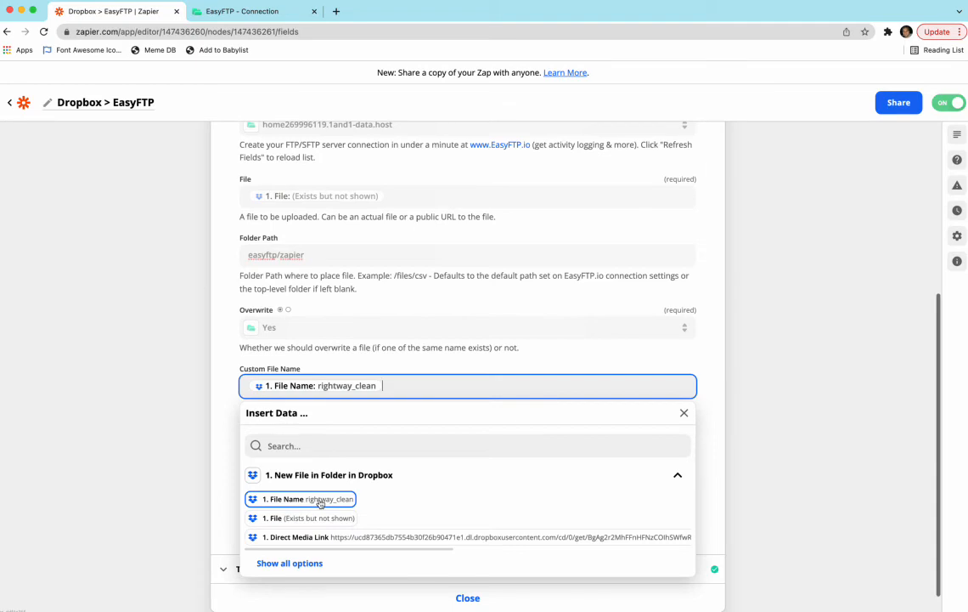
{"action": "left_click", "coordinate": [219, 472]}
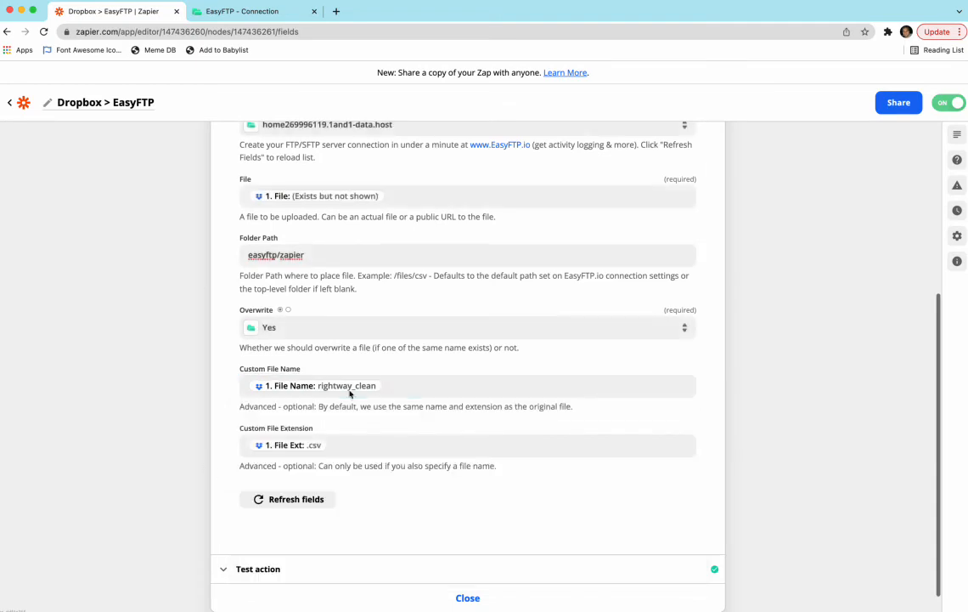
{"action": "left_click", "coordinate": [357, 451]}
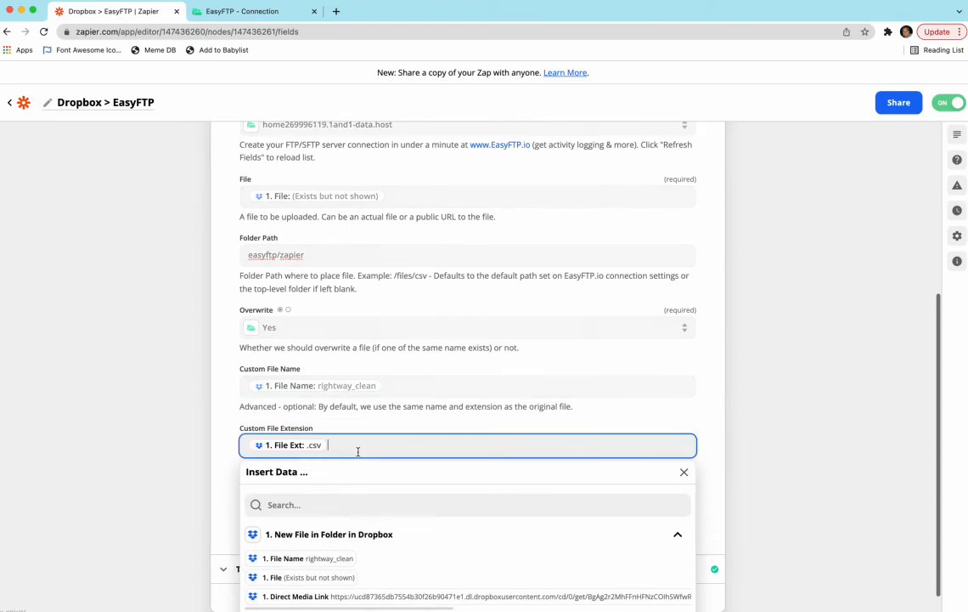
{"action": "scroll", "coordinate": [357, 530], "scroll_direction": "down", "scroll_amount": 1}
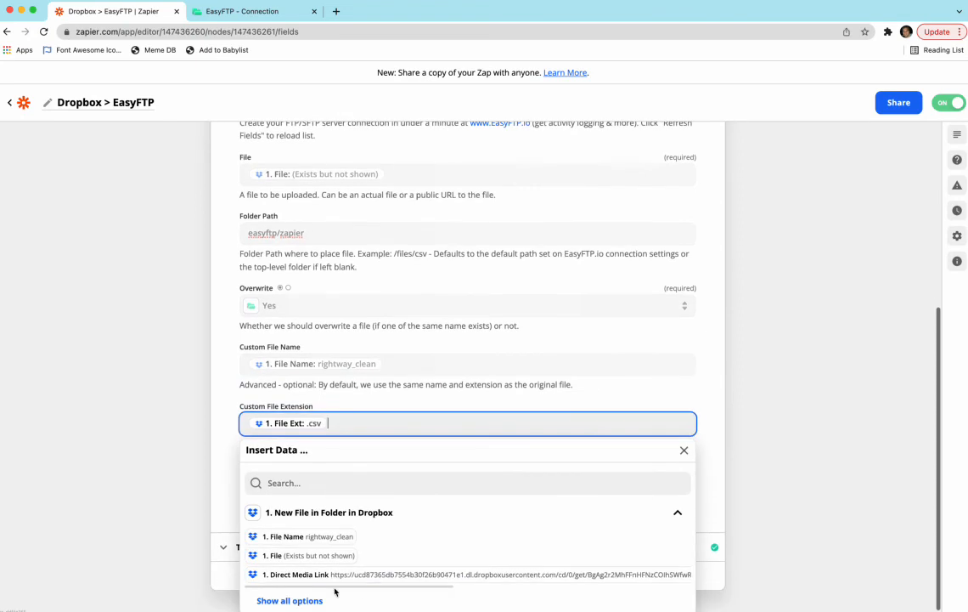
{"action": "left_click", "coordinate": [290, 601]}
{"action": "scroll", "coordinate": [183, 503], "scroll_direction": "down", "scroll_amount": 2}
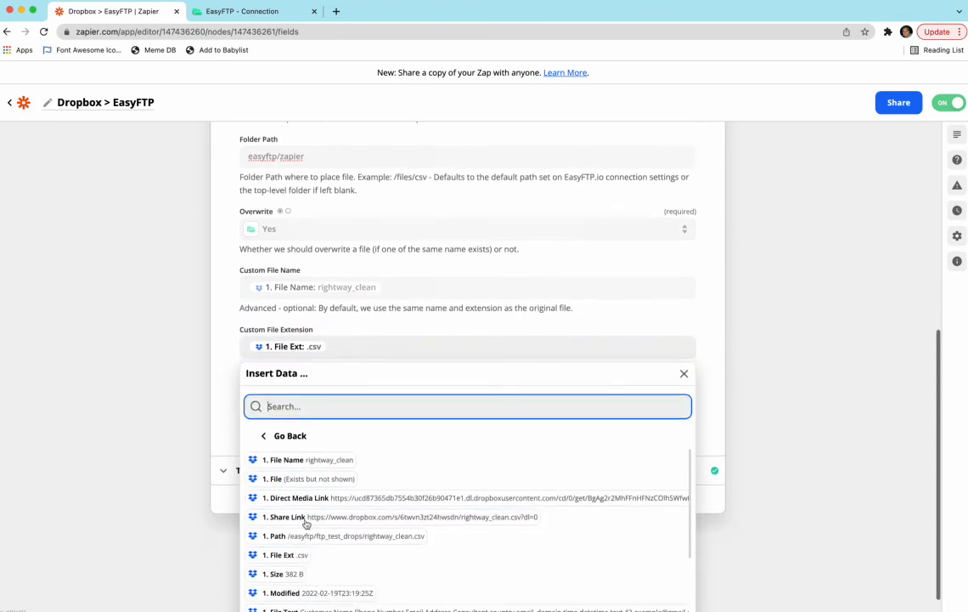
{"action": "scroll", "coordinate": [309, 548], "scroll_direction": "down", "scroll_amount": 1}
{"action": "left_click", "coordinate": [200, 440]}
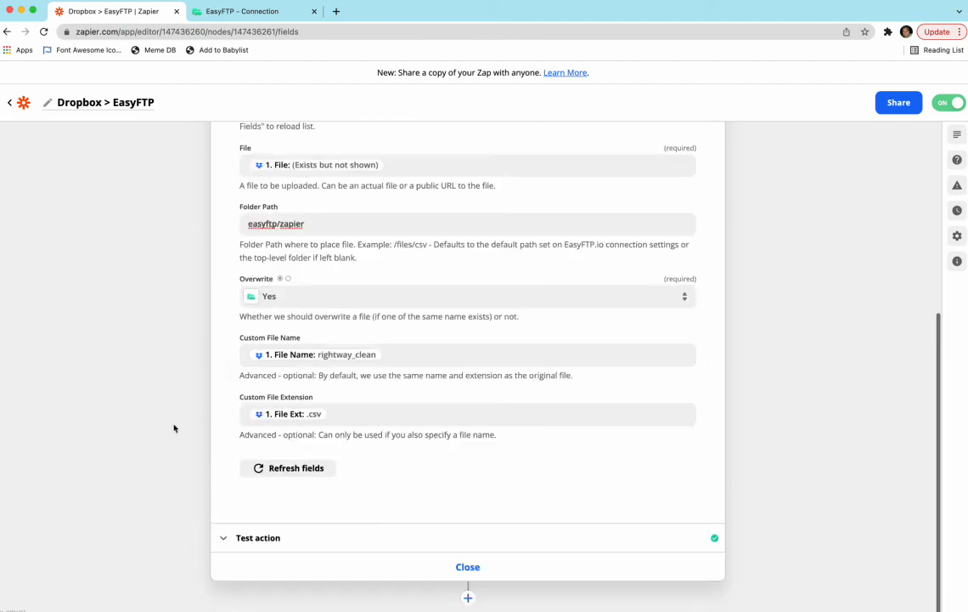
Replace the mapped custom file name with the date pattern leads_{MM}_{DD}_{YYYY}
{"action": "scroll", "coordinate": [175, 426], "scroll_direction": "up", "scroll_amount": 1}
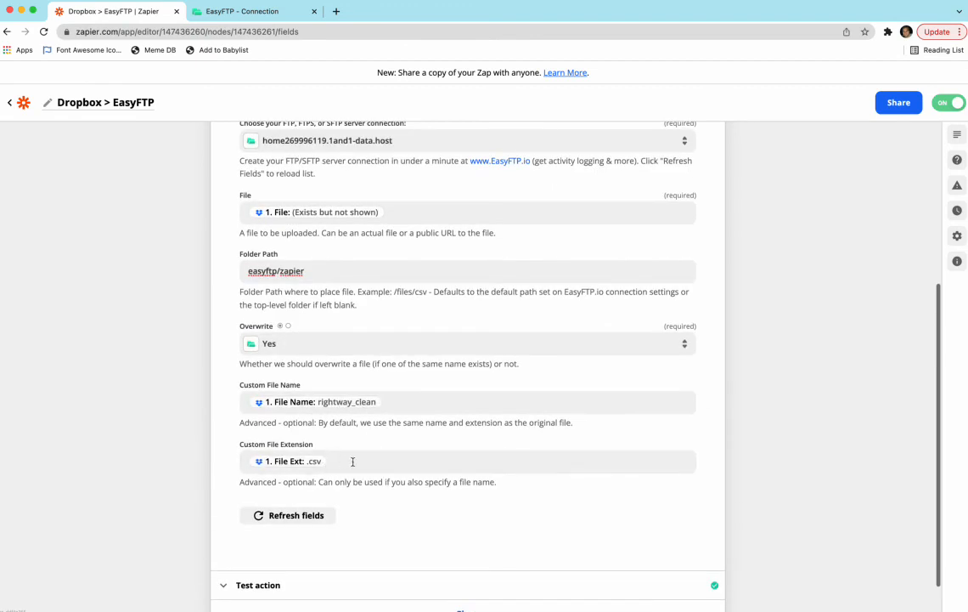
{"action": "left_click", "coordinate": [395, 402]}
{"action": "key", "text": "BackSpace"}
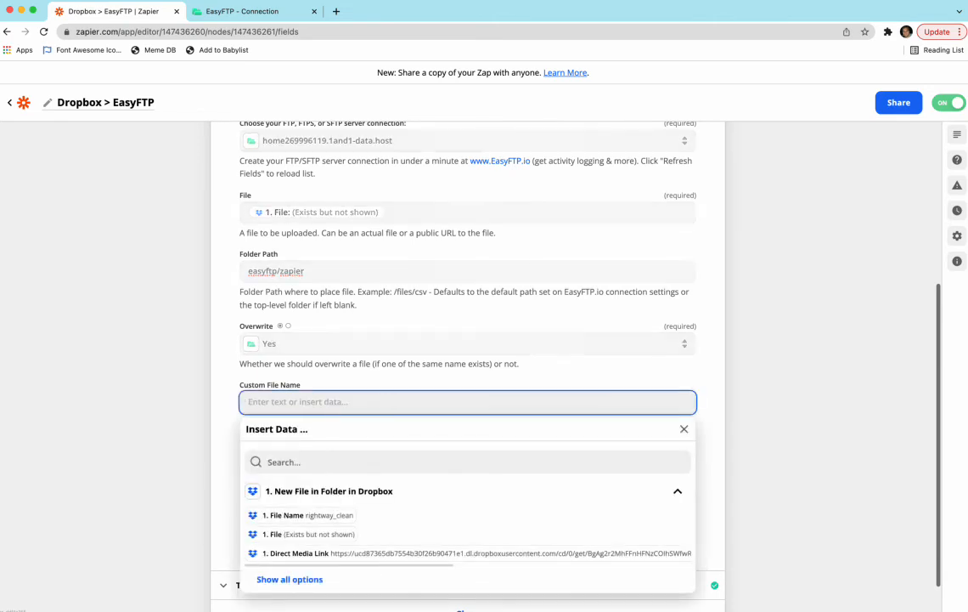
{"action": "type", "text": "leads_"}
{"action": "type", "text": "("}
{"action": "type", "text": "MM}_"}
{"action": "type", "text": "{DD}_"}
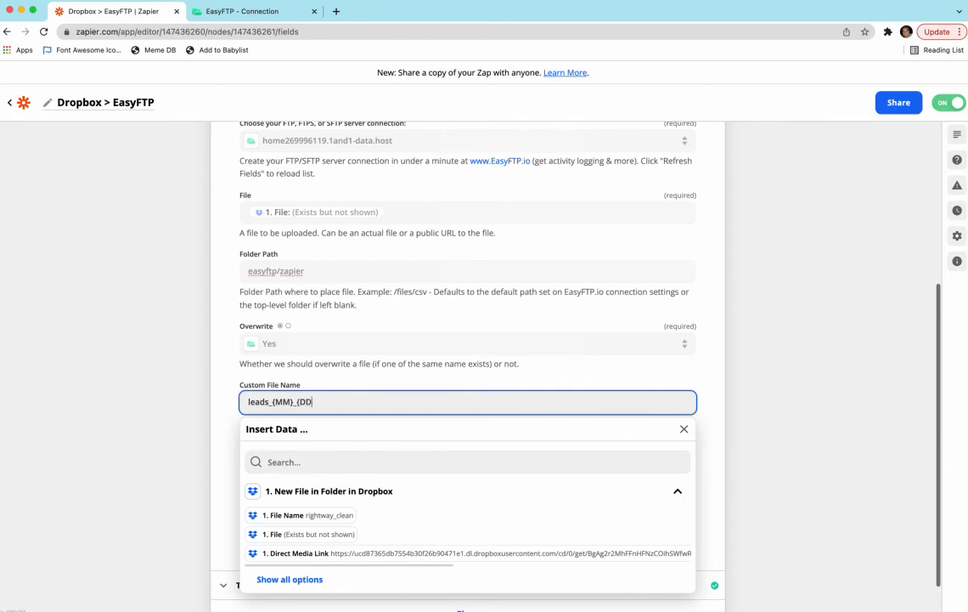
{"action": "type", "text": "YYYY}"}
{"action": "left_click", "coordinate": [190, 424]}
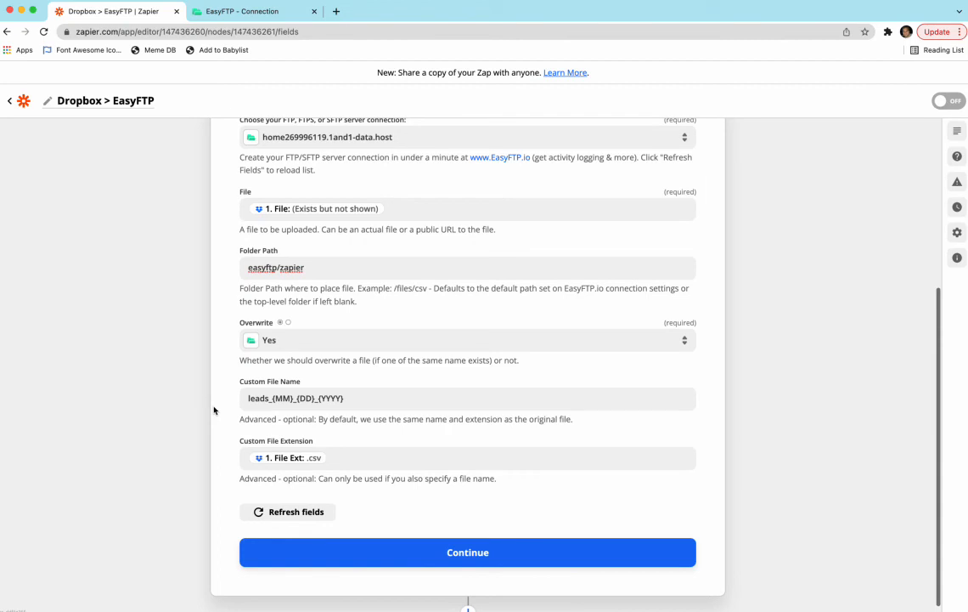
Set the upload action's Overwrite option to No
{"action": "left_click", "coordinate": [317, 339]}
{"action": "left_click", "coordinate": [280, 496]}
{"action": "left_click", "coordinate": [270, 340]}
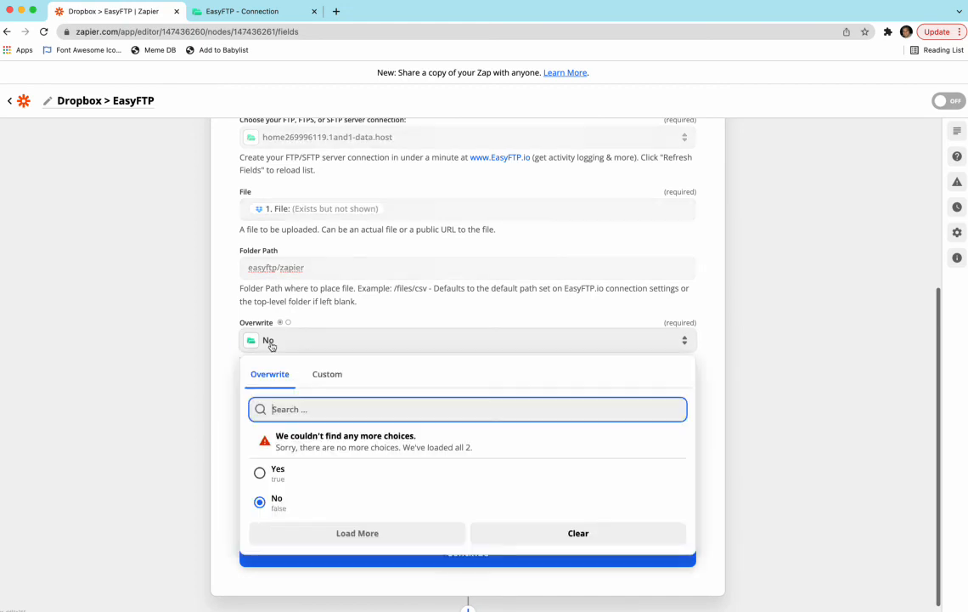
{"action": "left_click", "coordinate": [213, 350]}
Append _{UNIQUE_ID} to the date pattern in the custom file name
{"action": "left_click", "coordinate": [395, 398]}
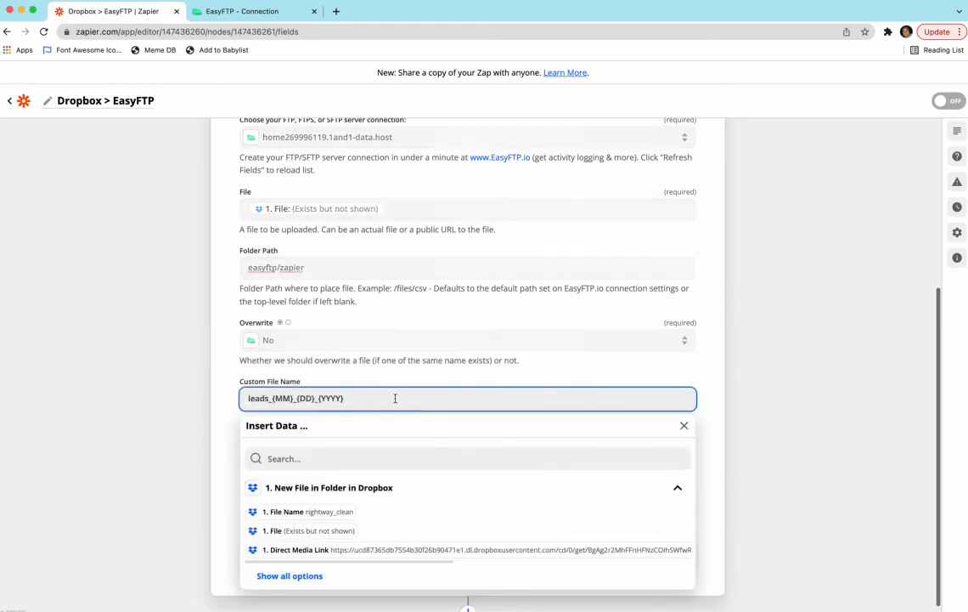
{"action": "type", "text": "_{UNIQUE_ID}"}
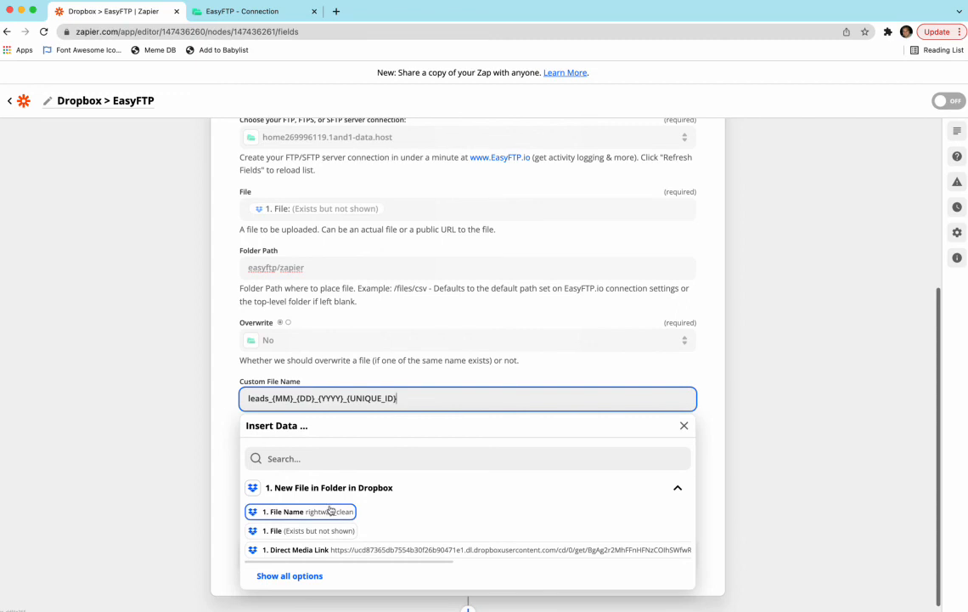
Replace the custom file name with the Dropbox trigger's File Name value and set Overwrite to Yes
{"action": "left_click_drag", "start_coordinate": [401, 398], "coordinate": [201, 392]}
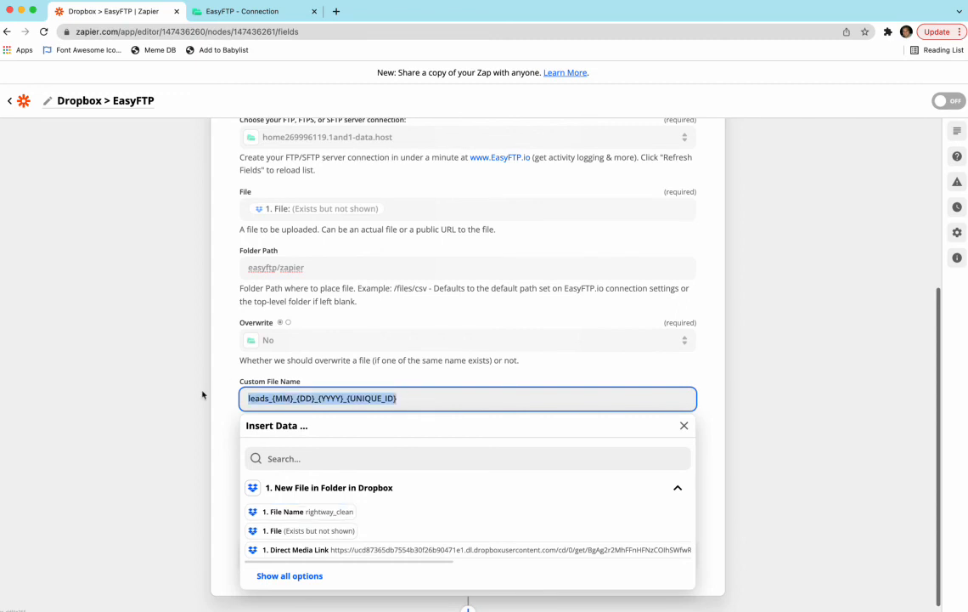
{"action": "key", "text": "BackSpace"}
{"action": "left_click", "coordinate": [255, 510]}
{"action": "left_click", "coordinate": [184, 381]}
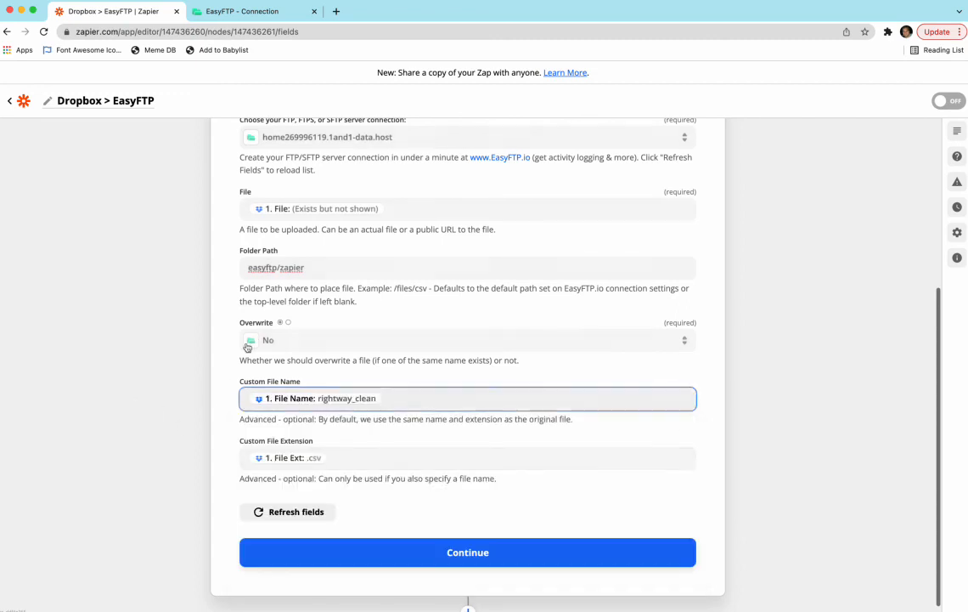
{"action": "left_click", "coordinate": [261, 341]}
{"action": "left_click", "coordinate": [259, 469]}
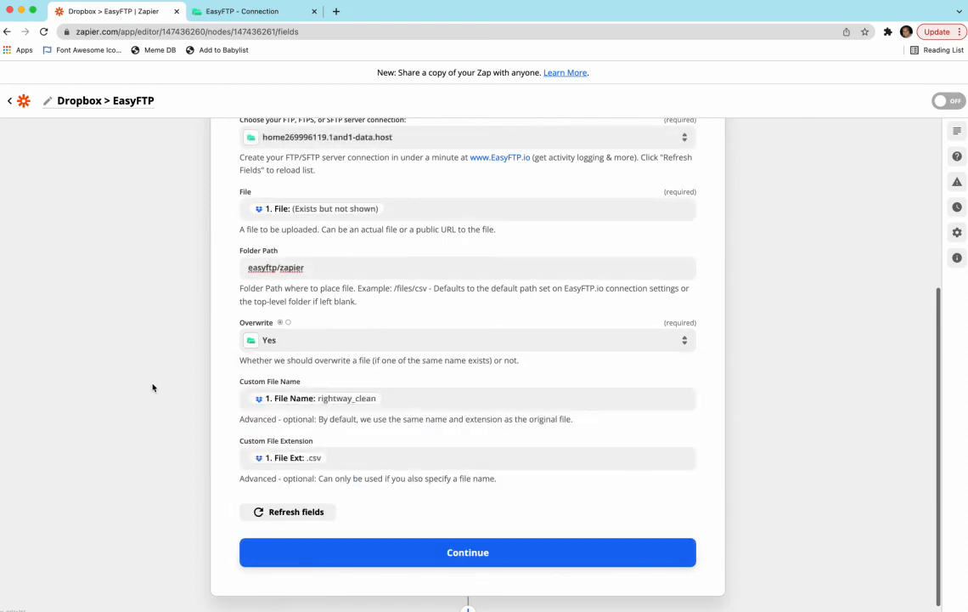
Continue from the action setup to its test and retest the EasyFTP file upload, checking the response message
{"action": "left_click", "coordinate": [263, 563]}
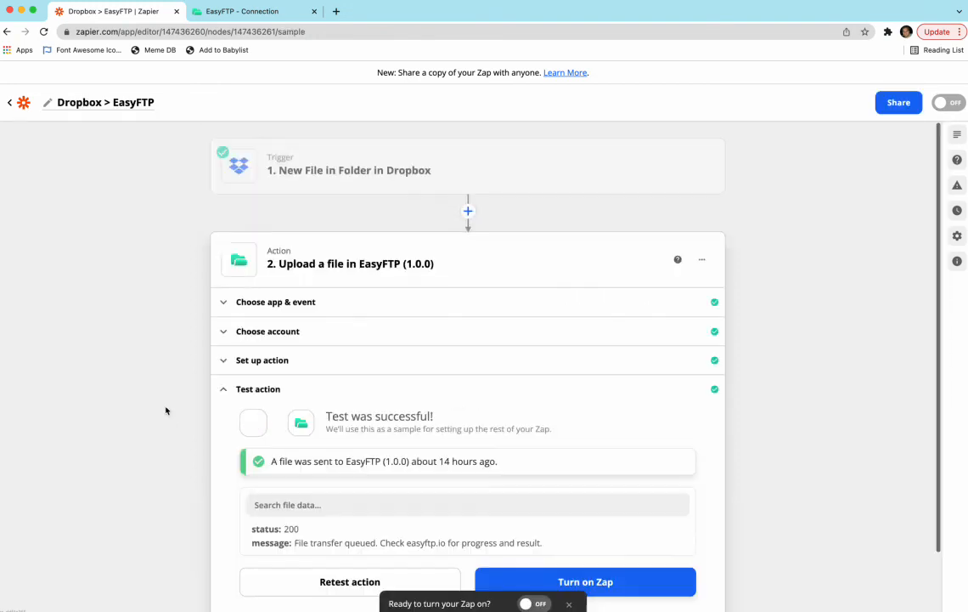
{"action": "left_click", "coordinate": [283, 520]}
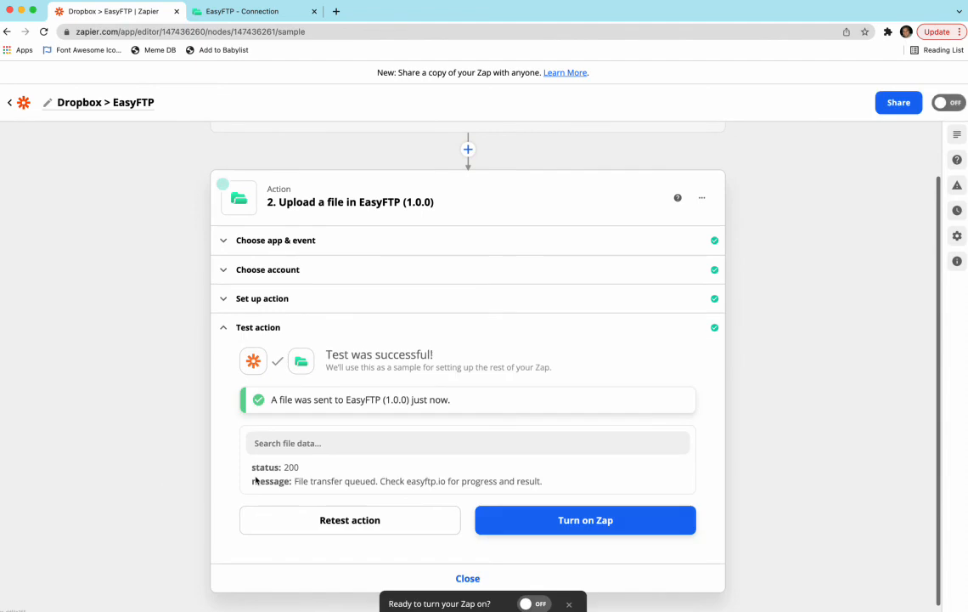
{"action": "left_click_drag", "start_coordinate": [277, 470], "coordinate": [392, 485]}
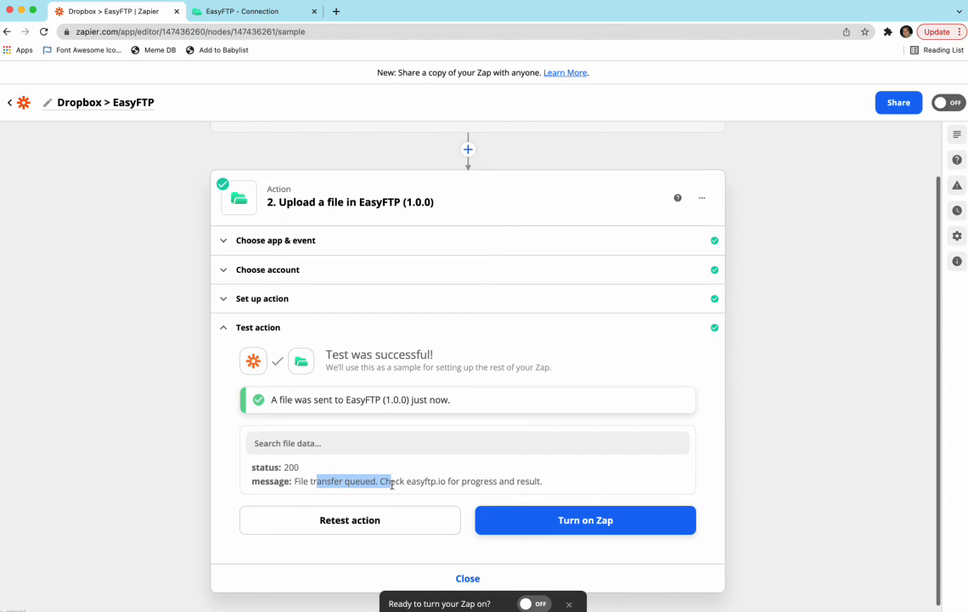
{"action": "left_click", "coordinate": [366, 490]}
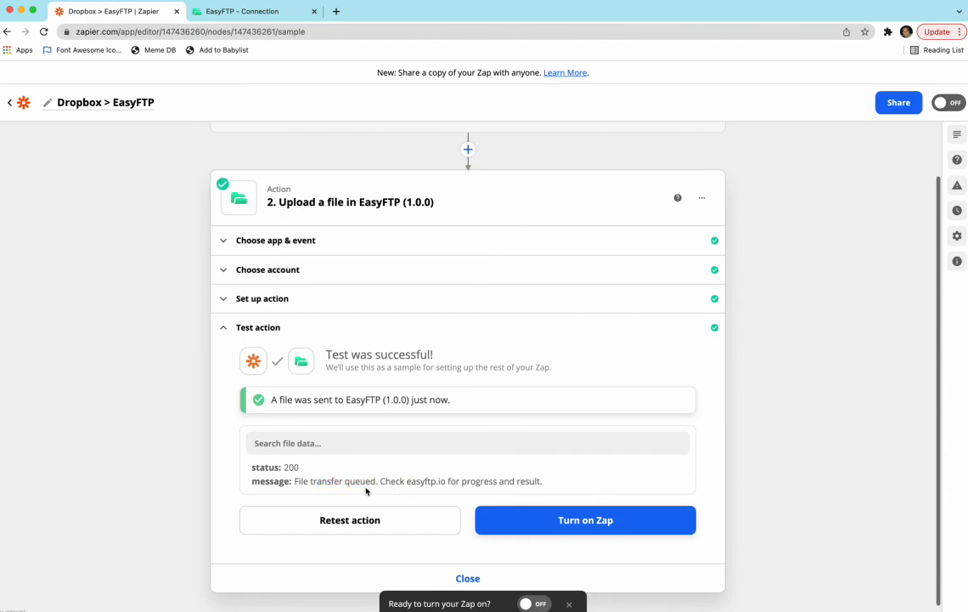